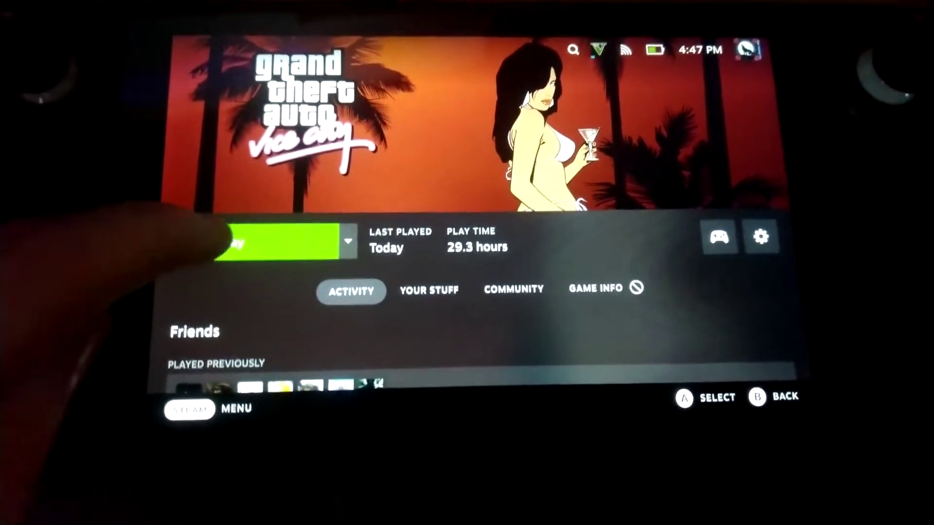
Launch Vice City, then reach the forced Proton version choice in its Compatibility properties
click(240, 242)
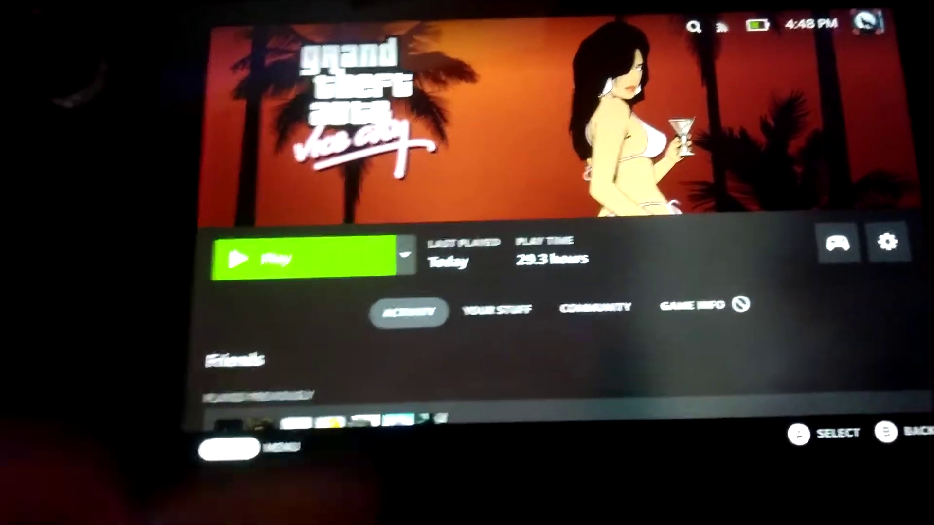
key(Menu)
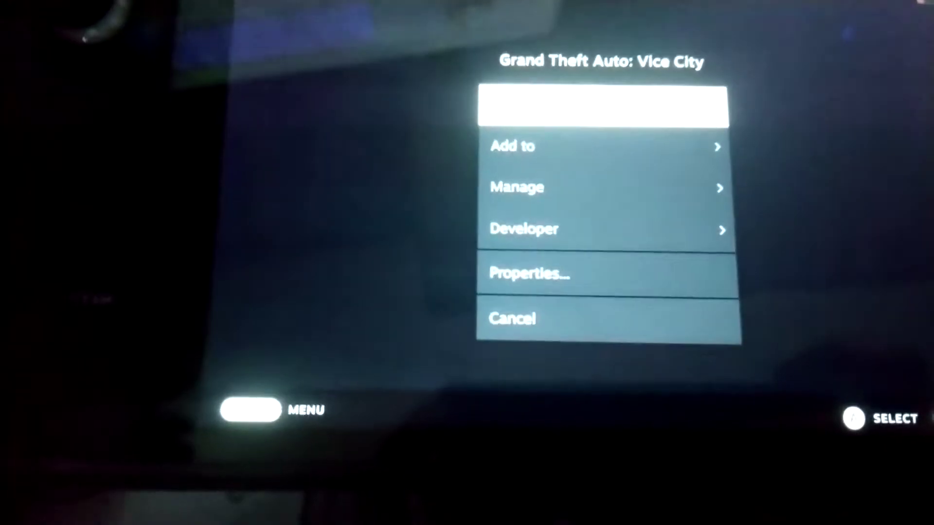
key(Return)
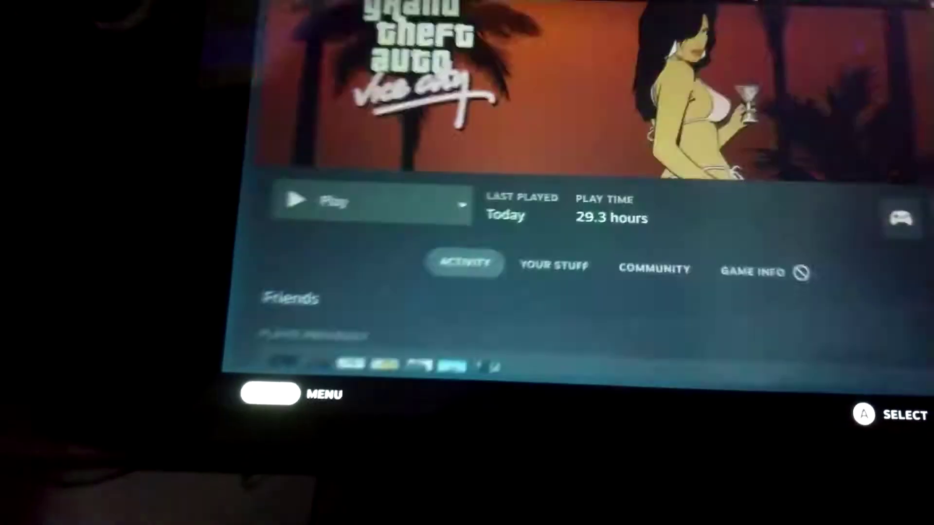
key(Down)
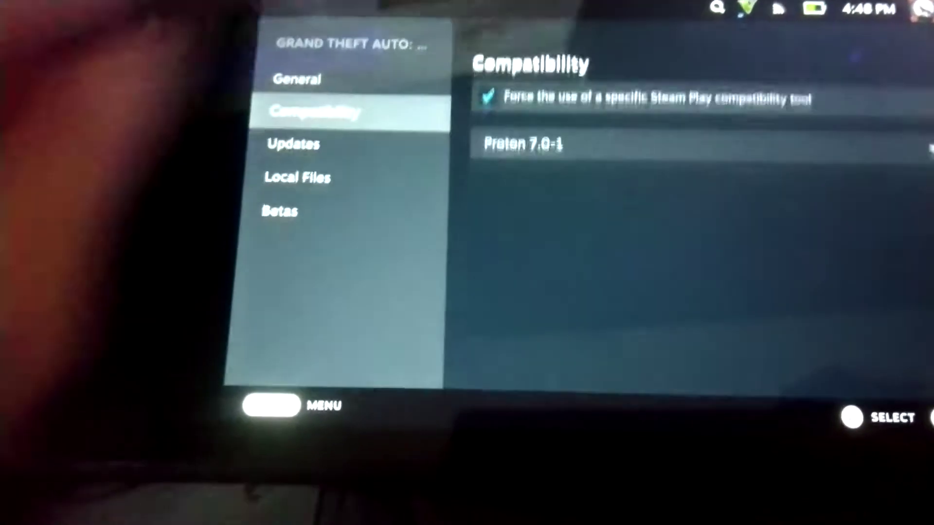
key(Right)
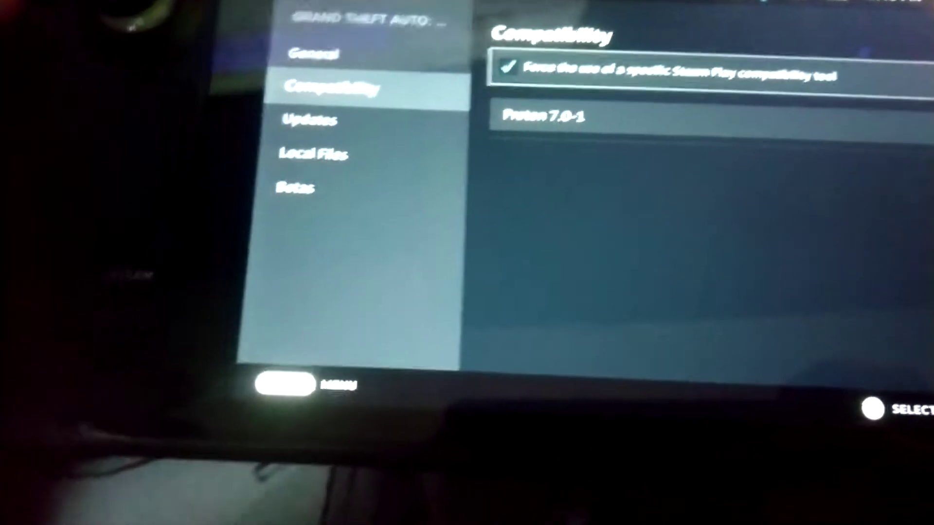
key(Down)
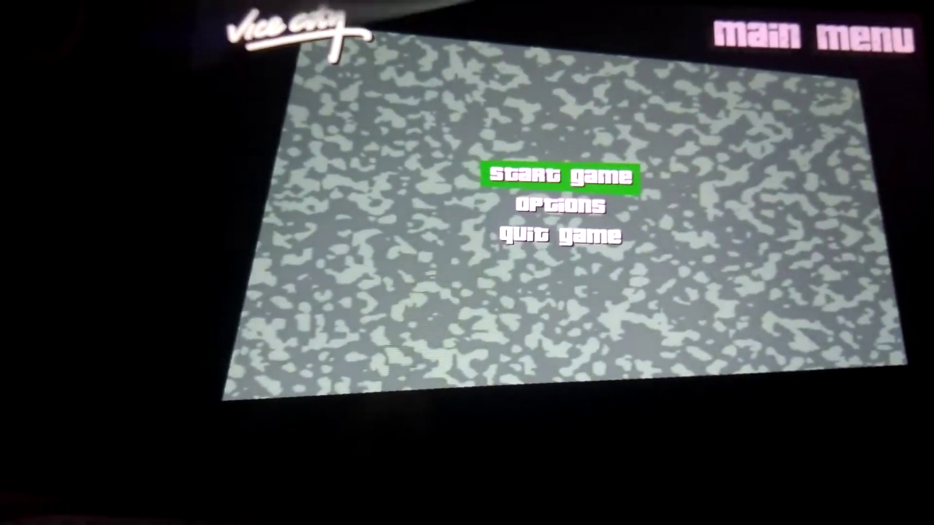
Pick the save under Start Game > Load Game and answer Yes to continue
key(Return)
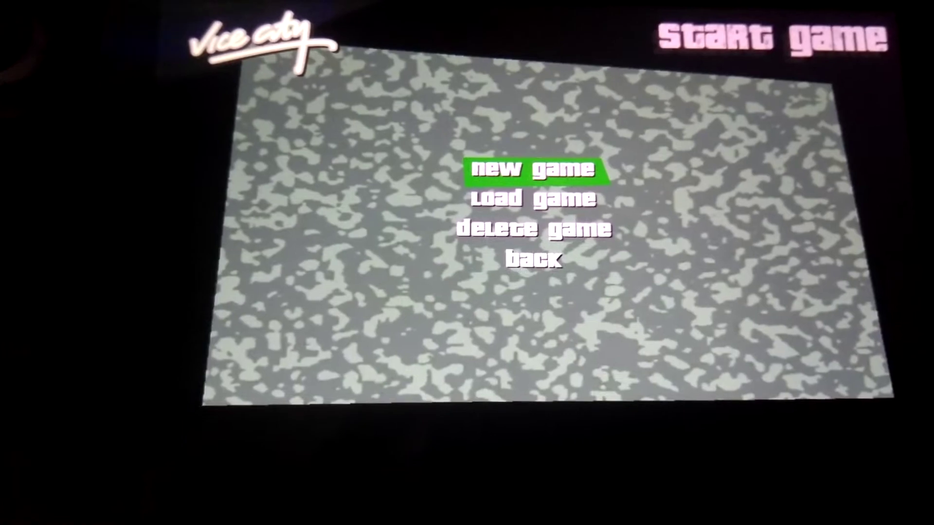
key(Down)
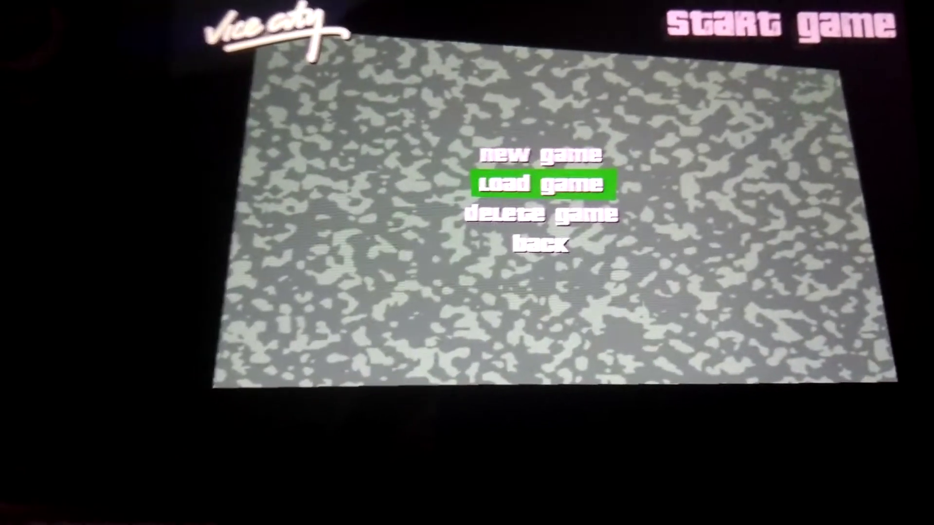
key(Return)
key(Return)
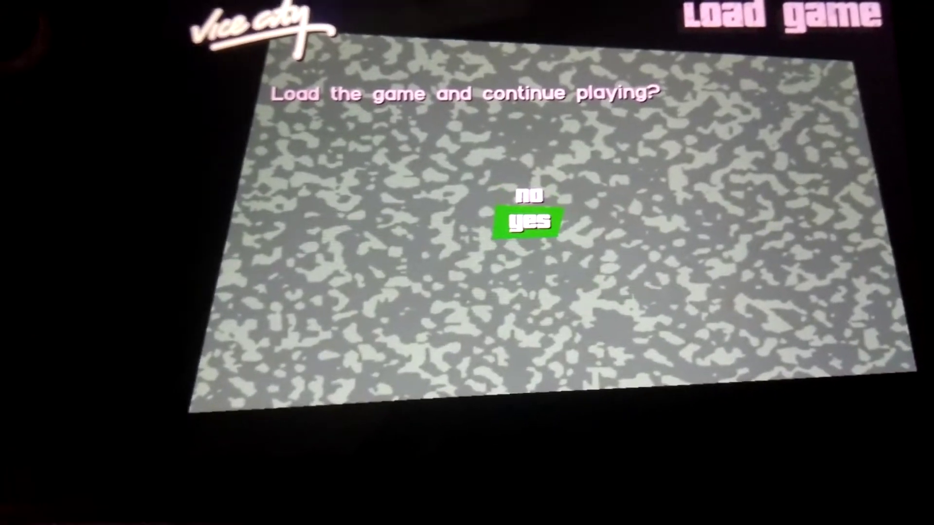
key(Return)
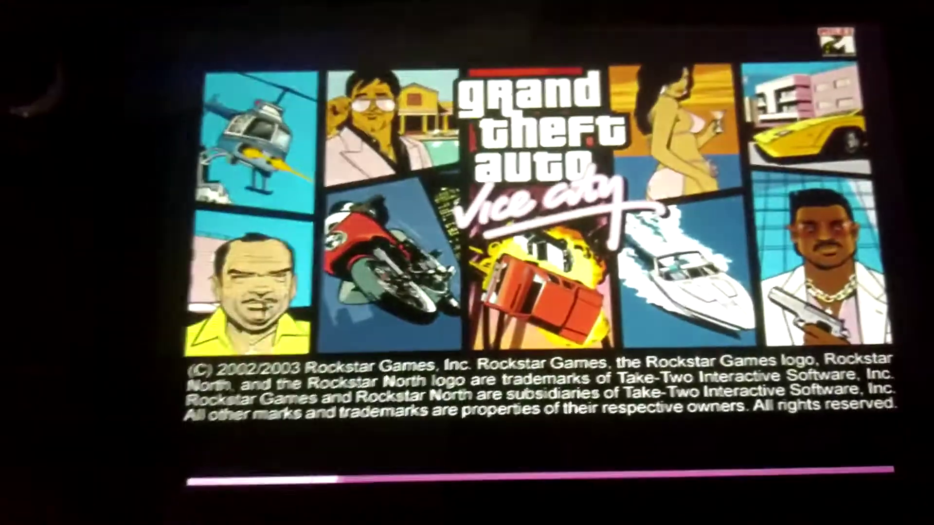